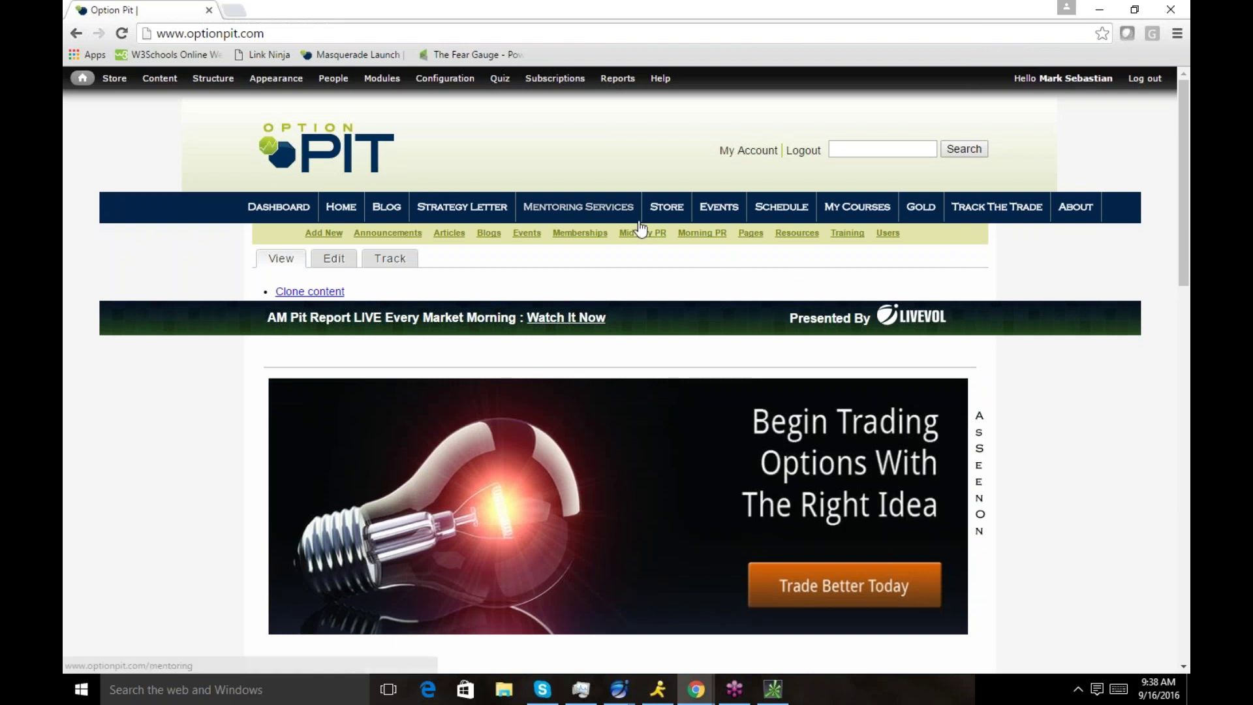
# Go to the Option Pit Events page, briefly minimizing Chrome to glance at Livevol X
pyautogui.click(721, 206)
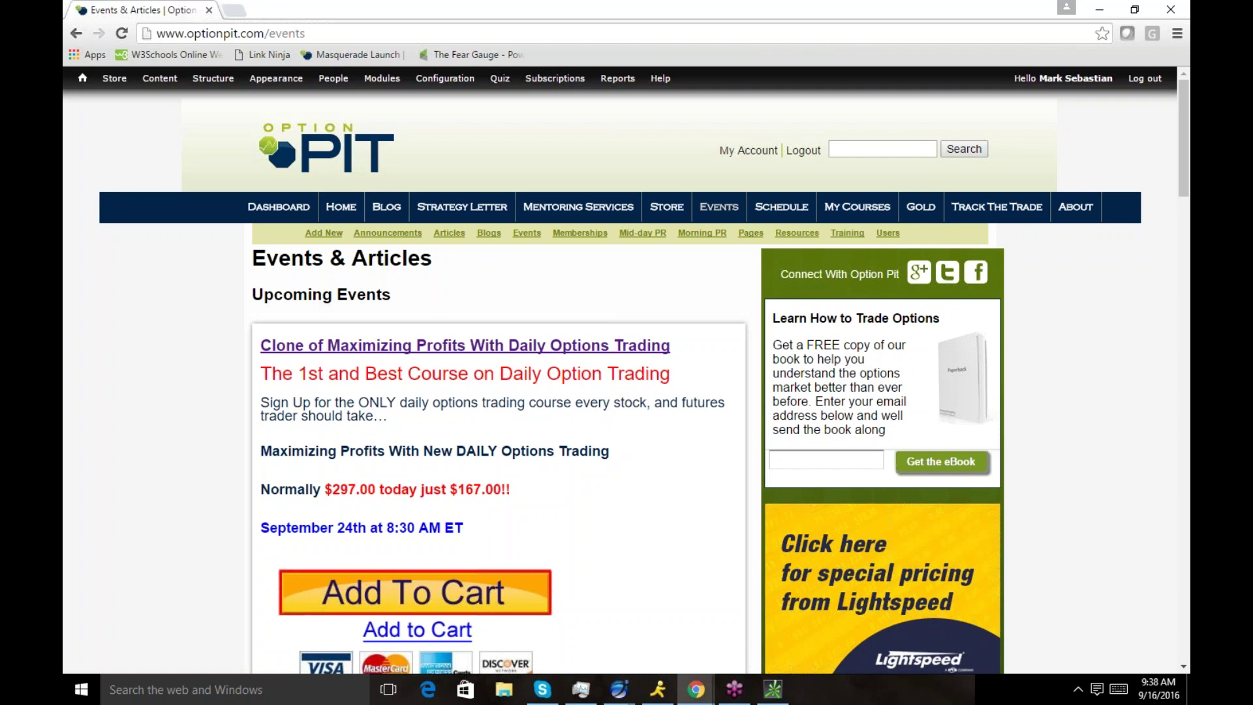
pyautogui.click(1101, 12)
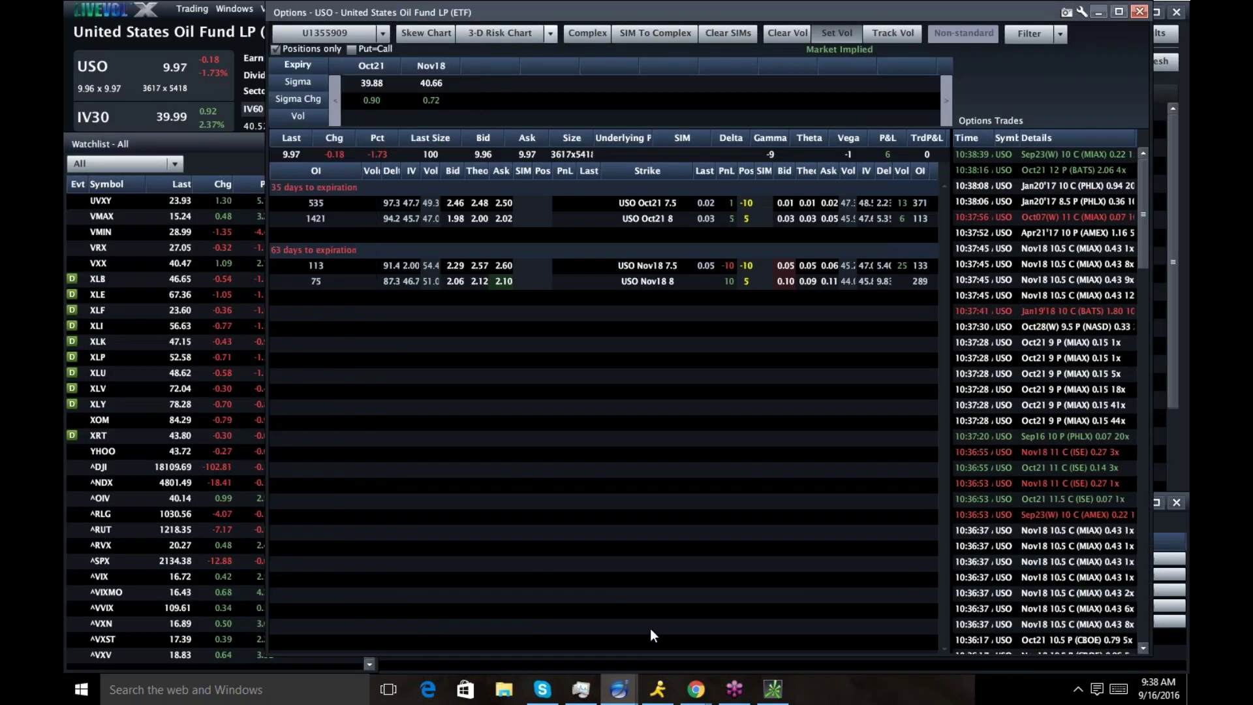
pyautogui.moveTo(695, 689)
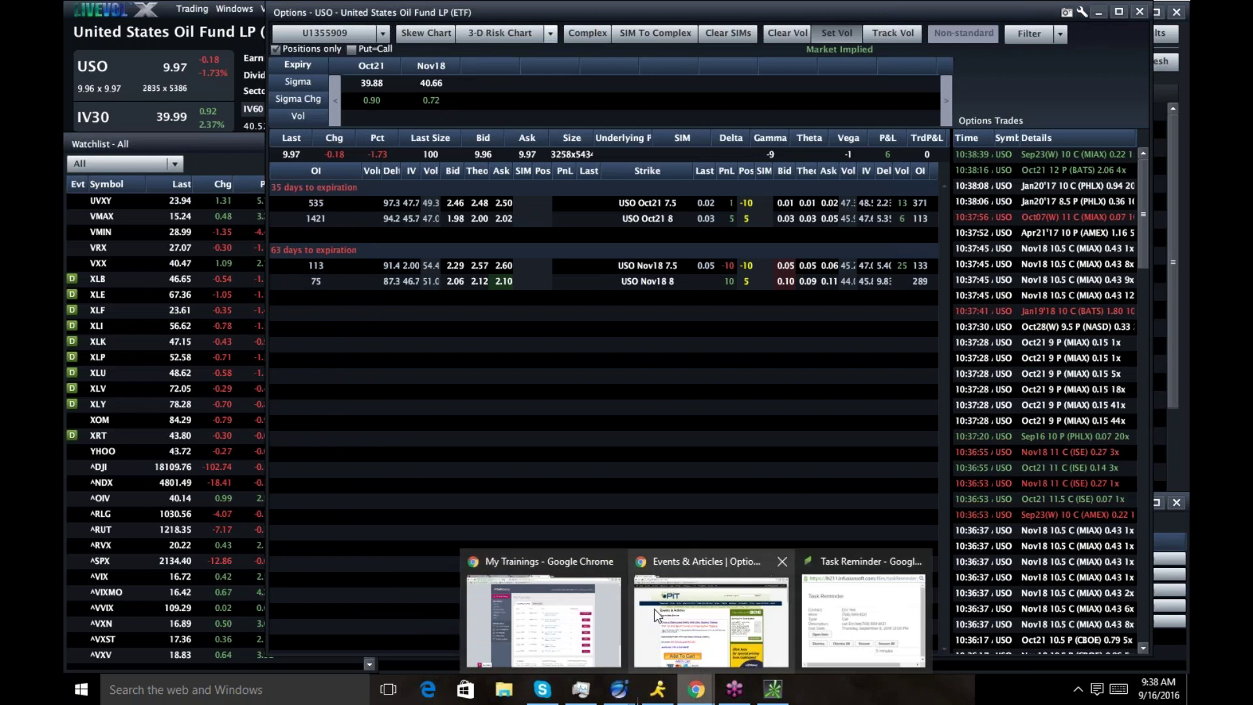
pyautogui.click(684, 608)
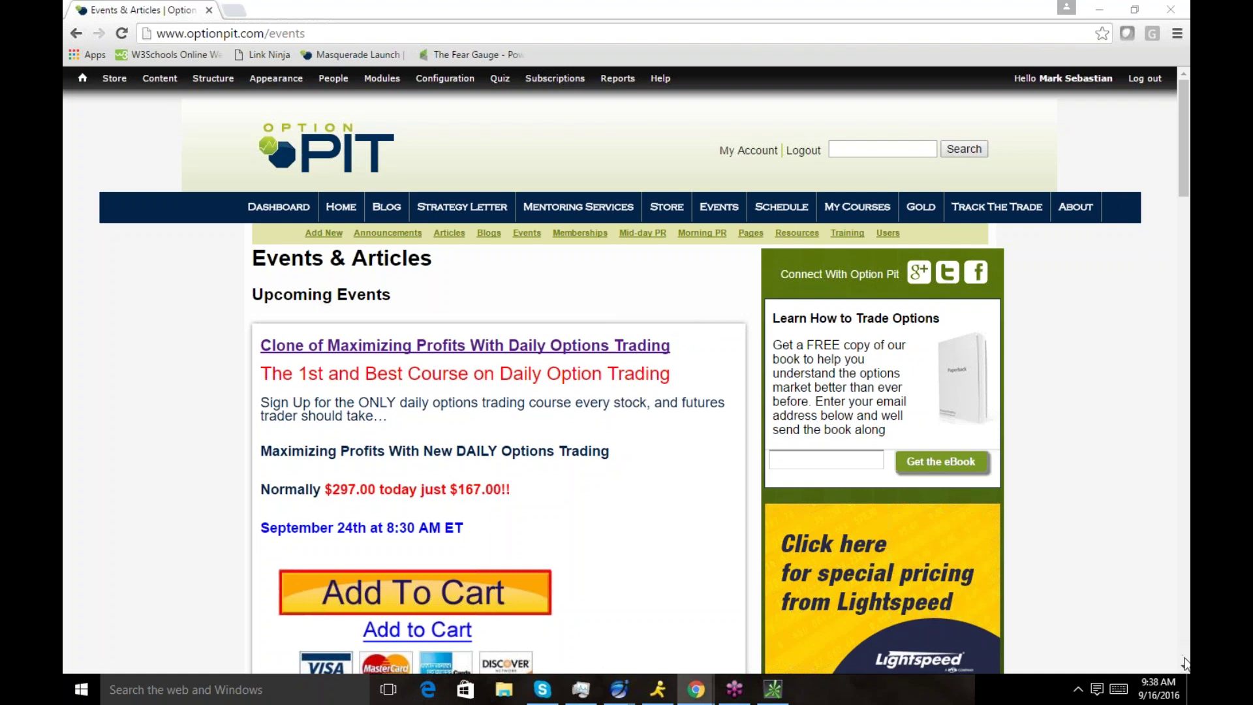
pyautogui.scroll(-3, 1184, 663)
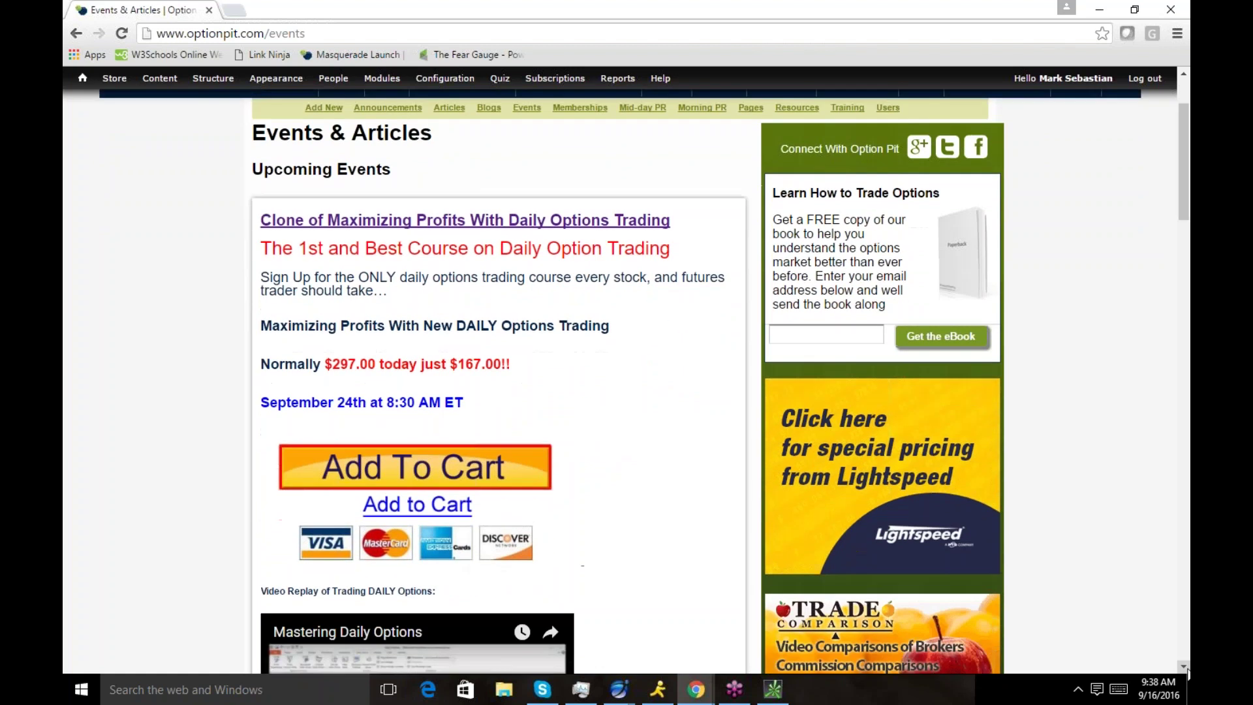
pyautogui.scroll(-2, 1185, 670)
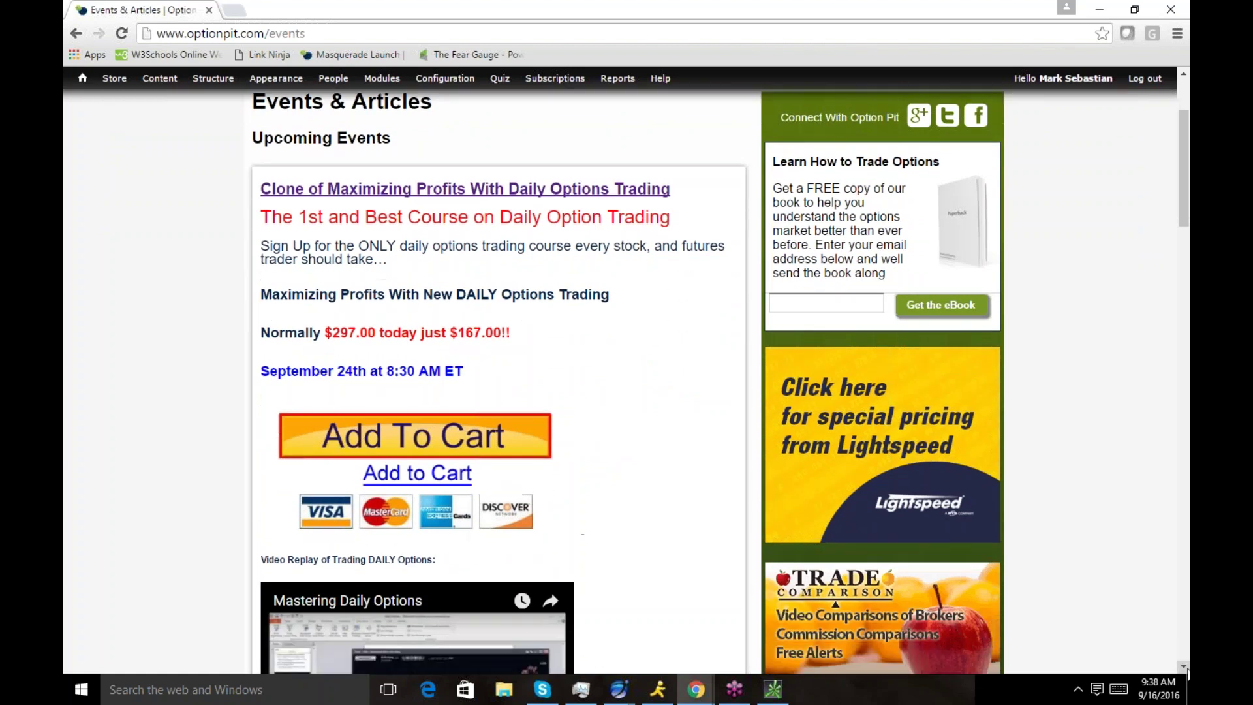
pyautogui.scroll(-2, 1185, 670)
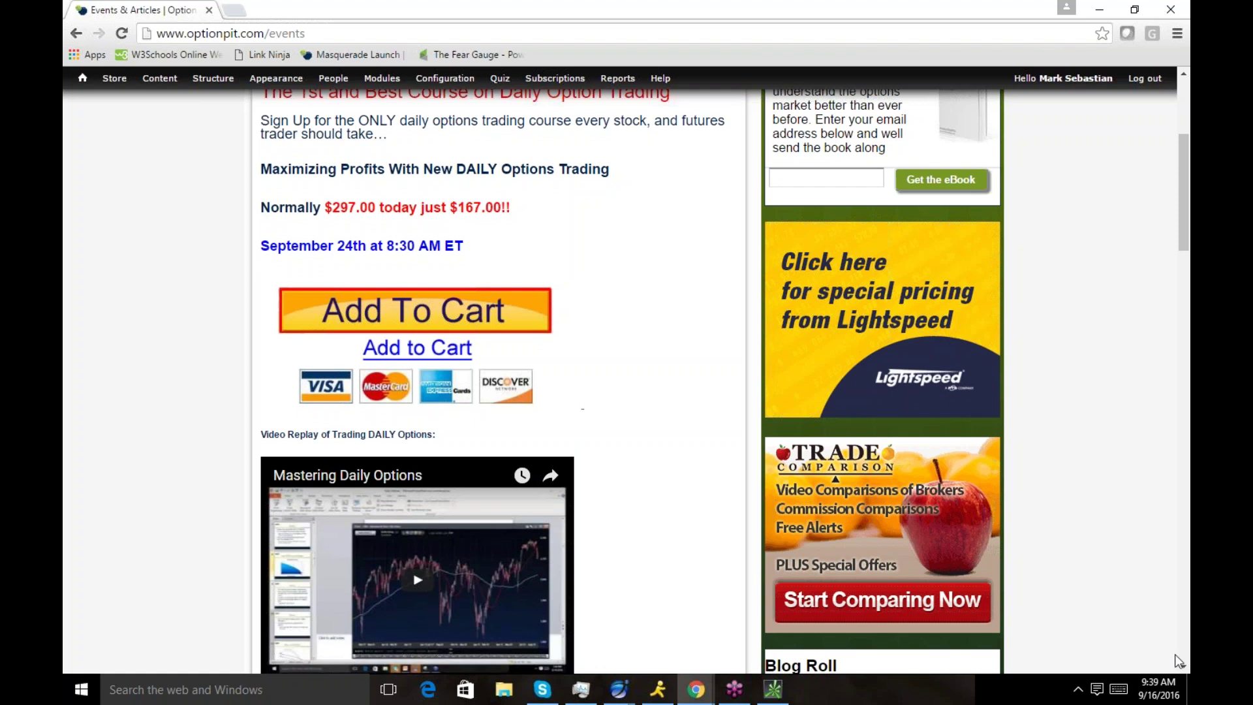
pyautogui.moveTo(212, 79)
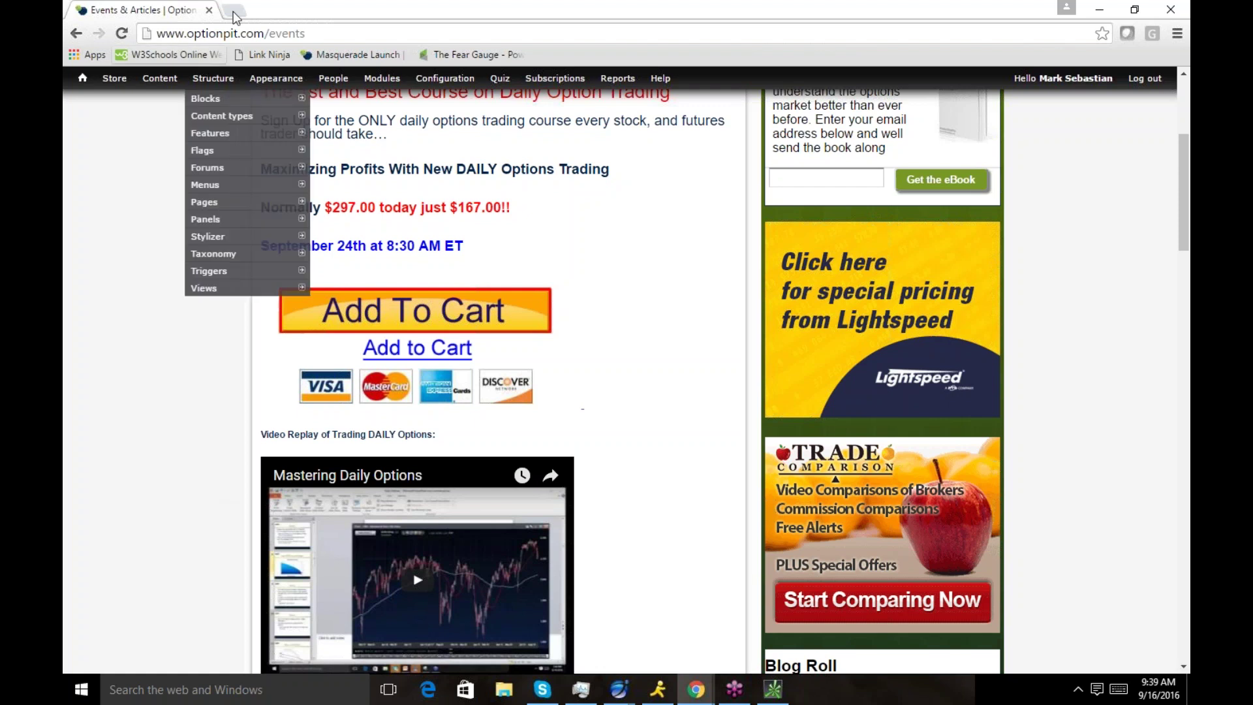
# Change 'events' to 'daily' in the address to load the $167.00 daily options course page
pyautogui.moveTo(266, 33); pyautogui.dragTo(378, 34)
pyautogui.write('da')
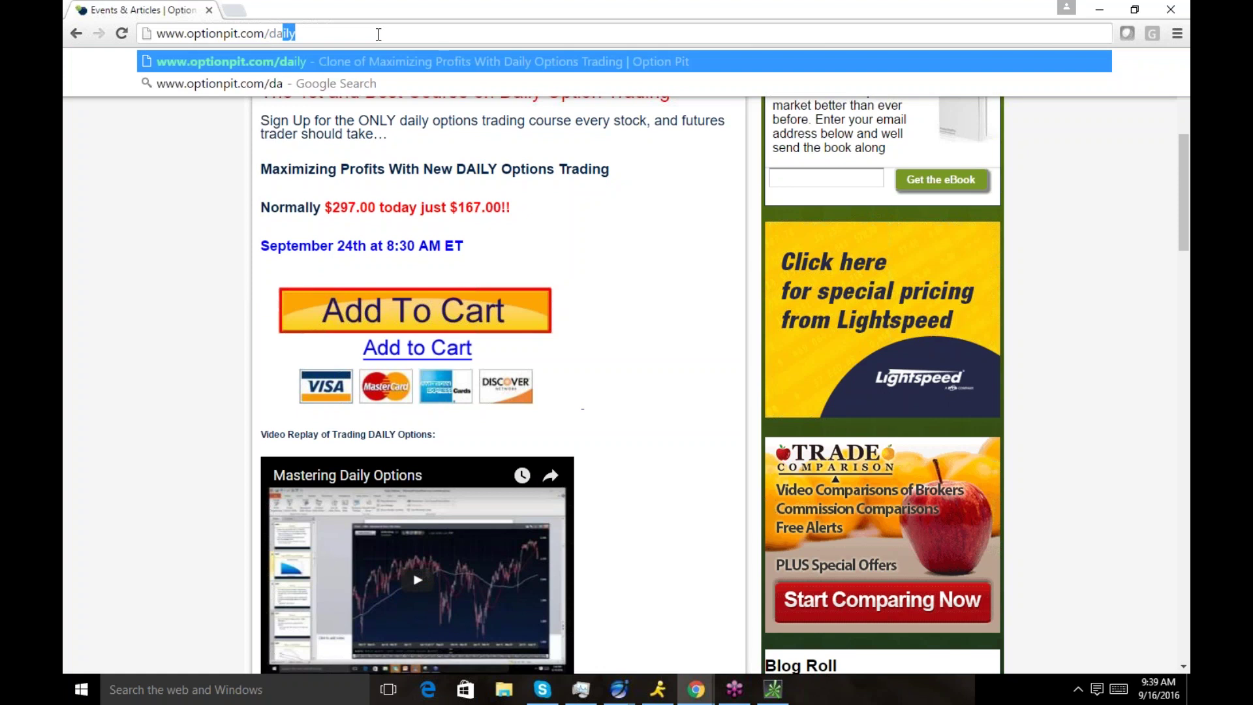
pyautogui.write('ily')
pyautogui.press('Return')
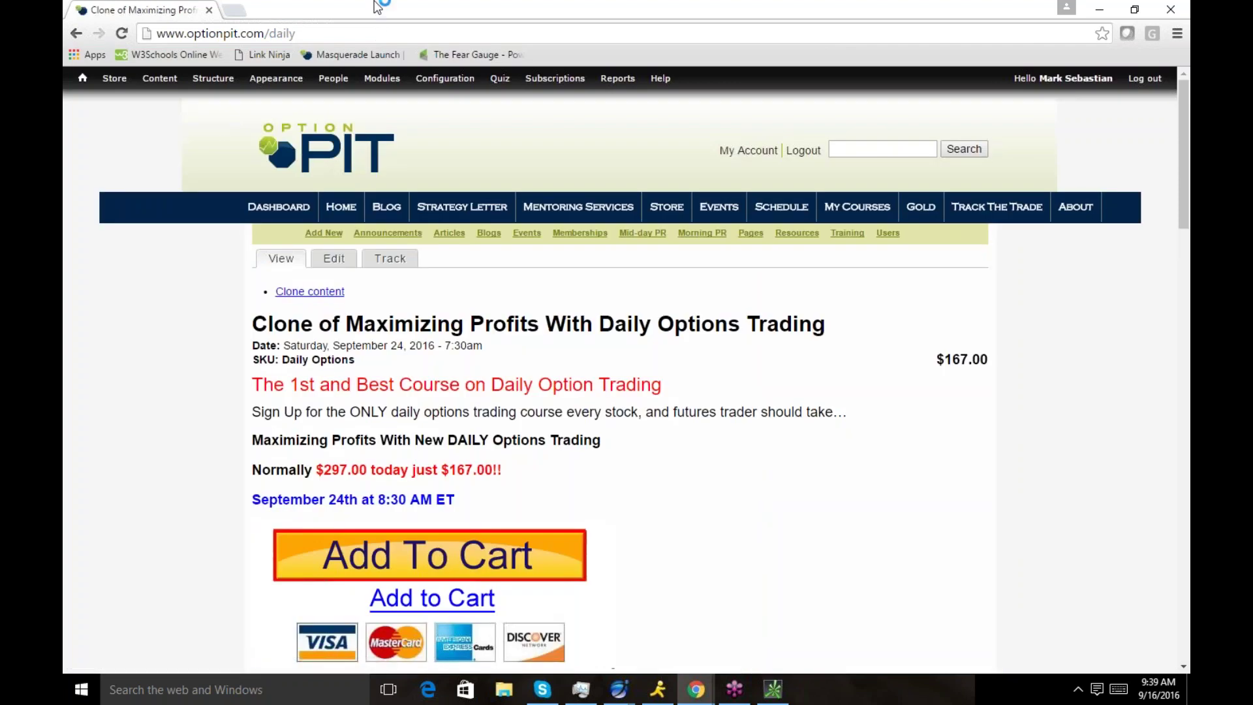
# Switch to Livevol X and load UVXY as the current symbol
pyautogui.click(1095, 10)
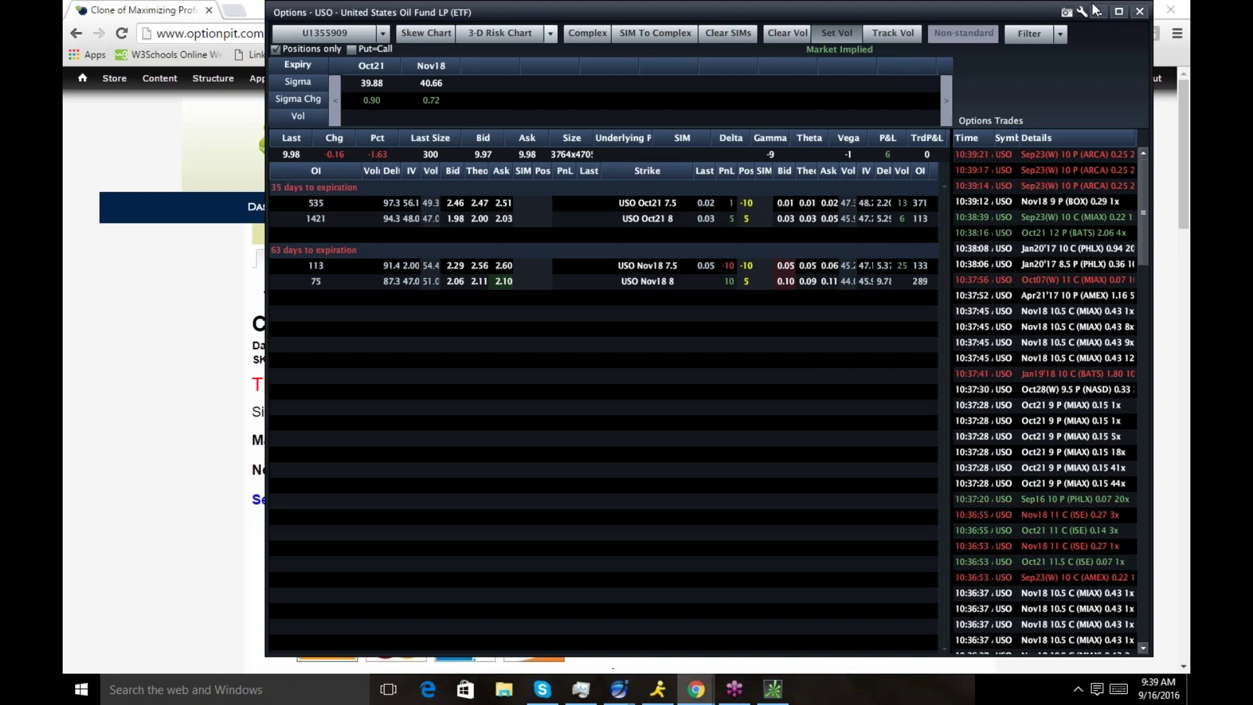
pyautogui.click(258, 143)
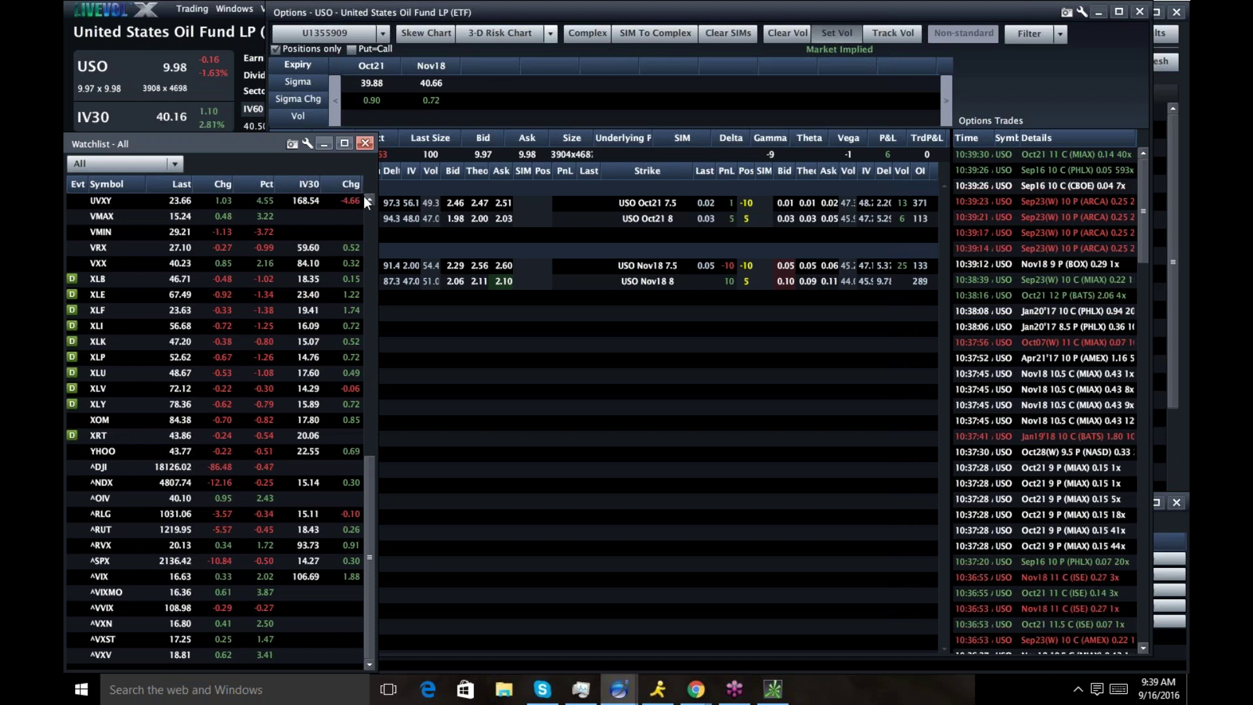
pyautogui.click(220, 32)
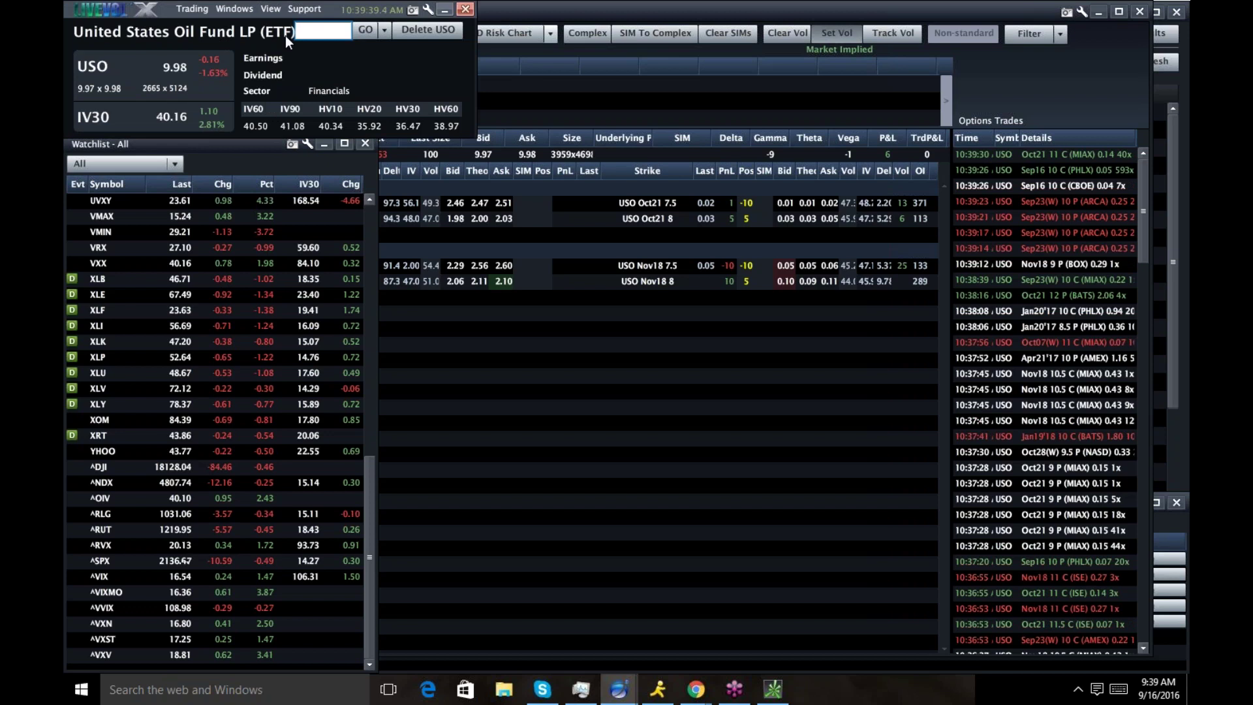
pyautogui.write('uvxy')
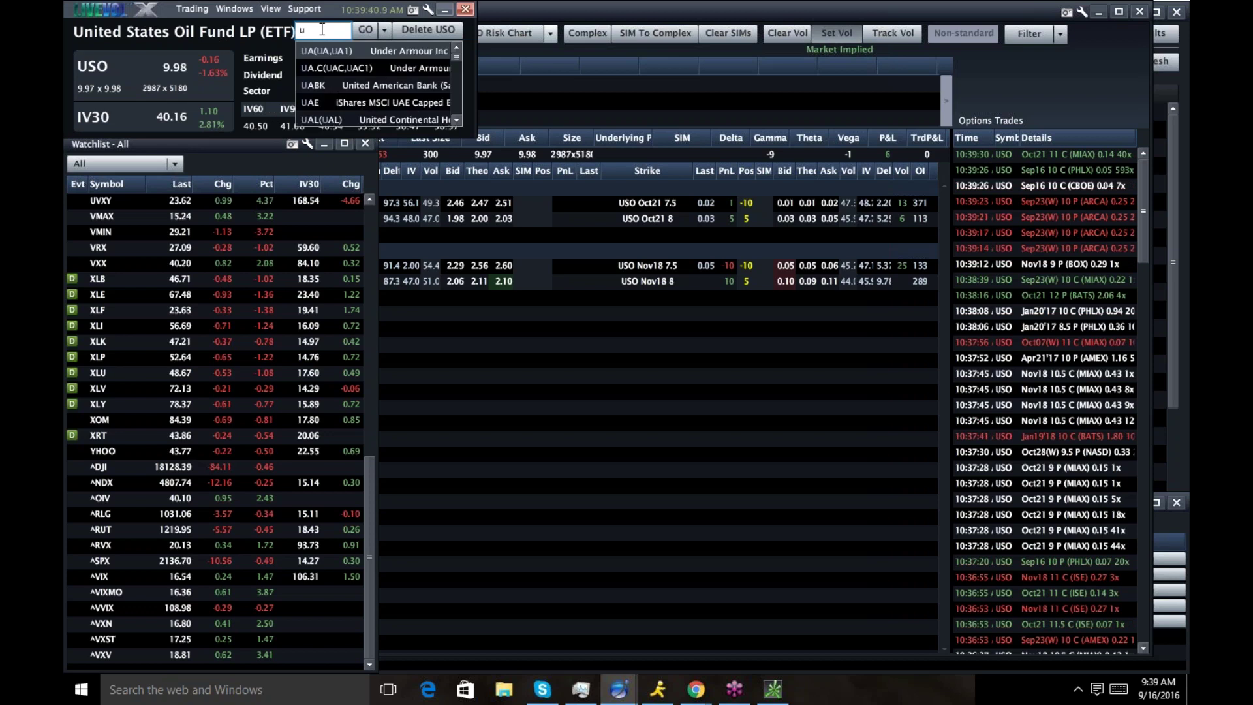
pyautogui.press('Return')
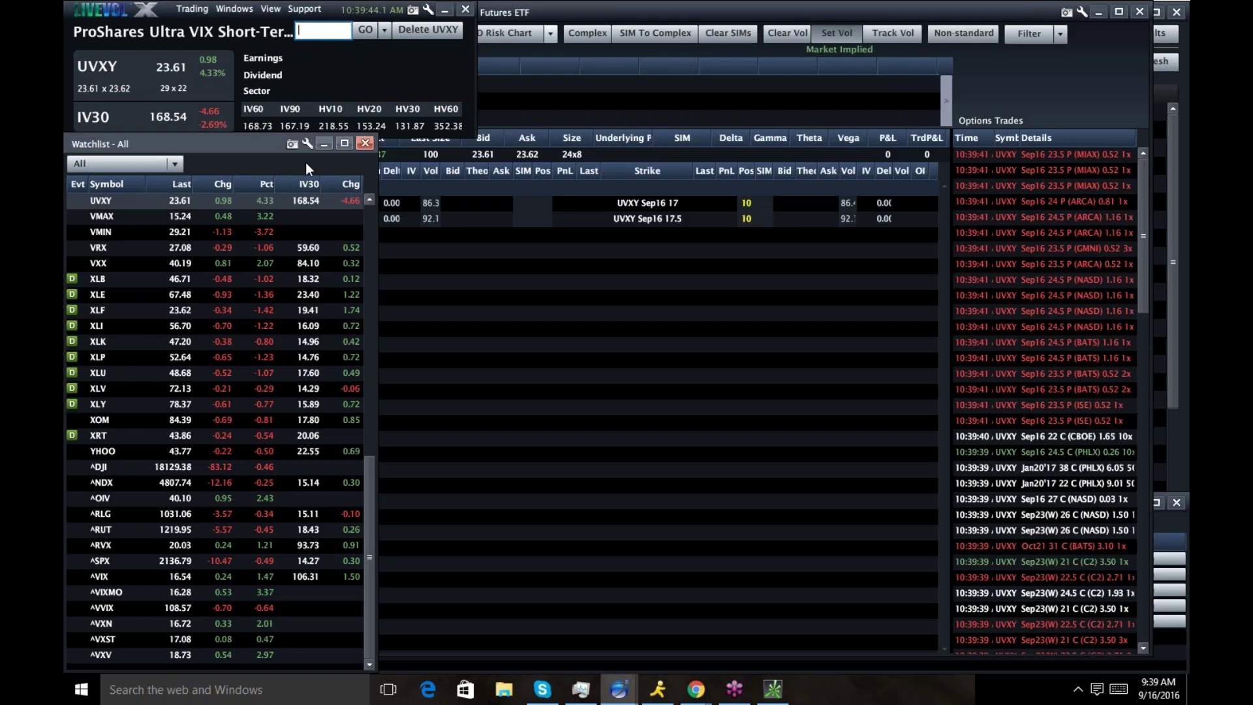
# Show the UVXY option chain with Positions only unchecked, listing all strikes
pyautogui.click(829, 30)
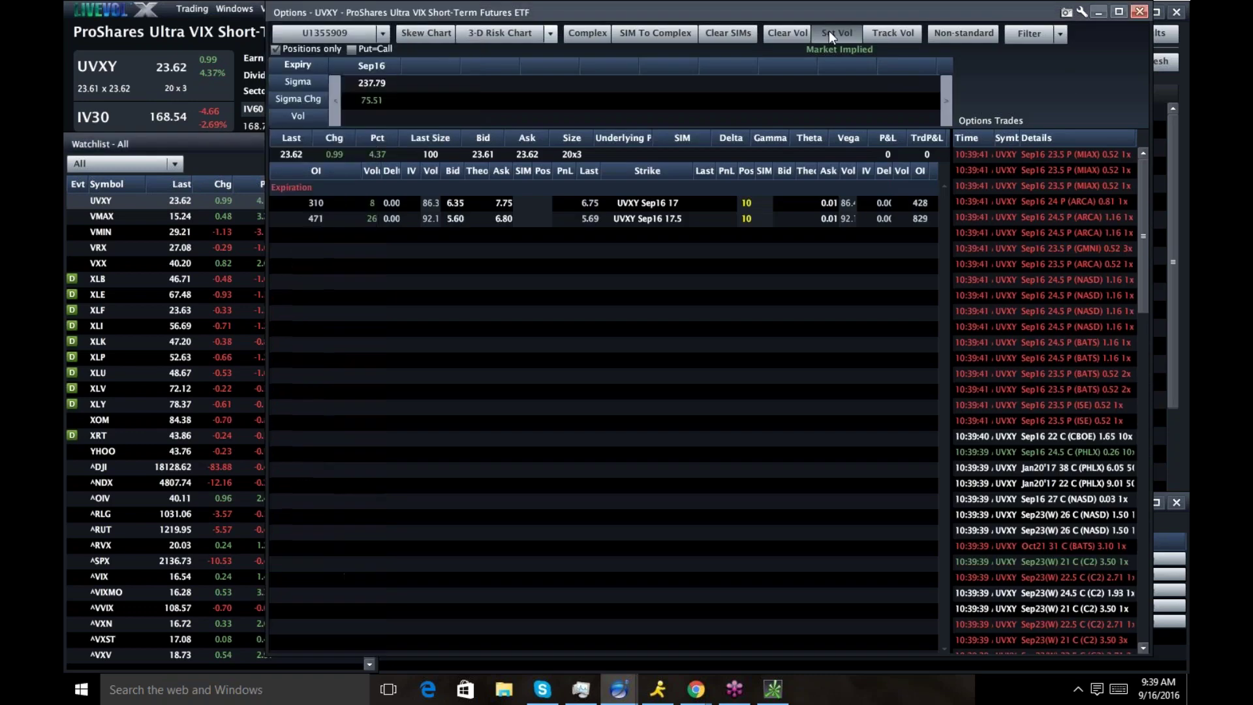
pyautogui.click(276, 50)
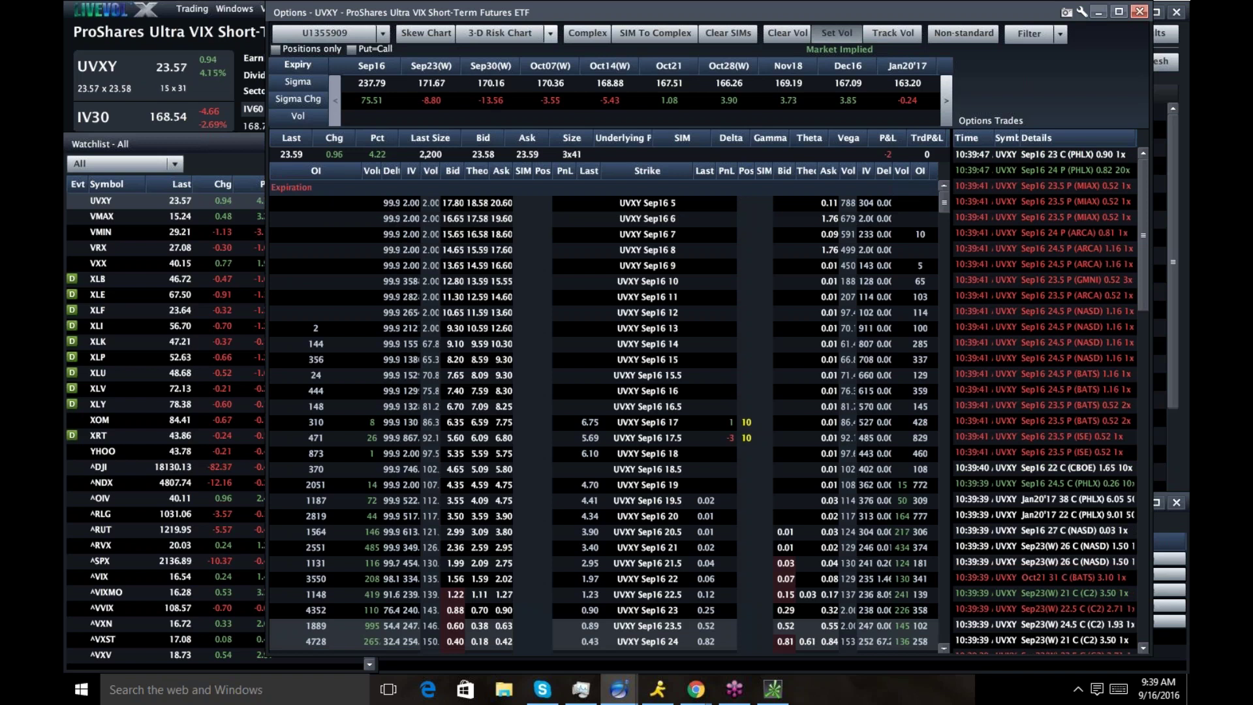
pyautogui.click(241, 148)
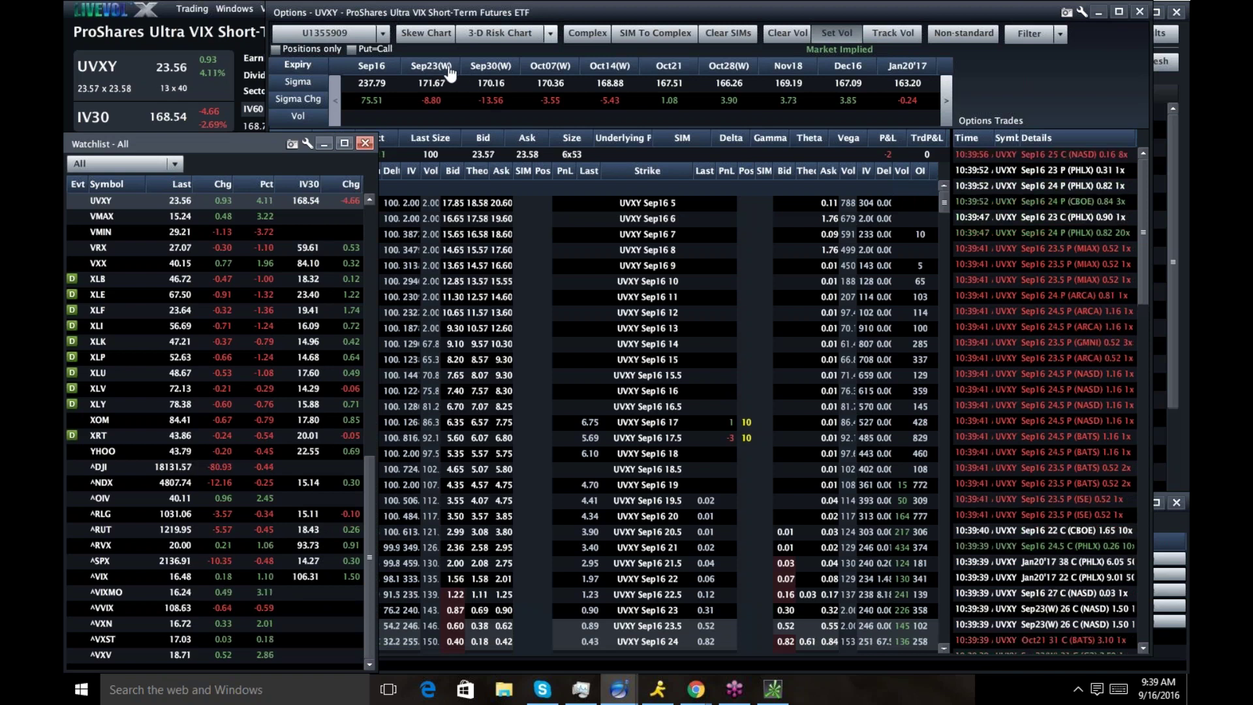
# Show the Sep30(W) strikes, turn Set Vol off, and bring up the View menu's window list
pyautogui.click(494, 70)
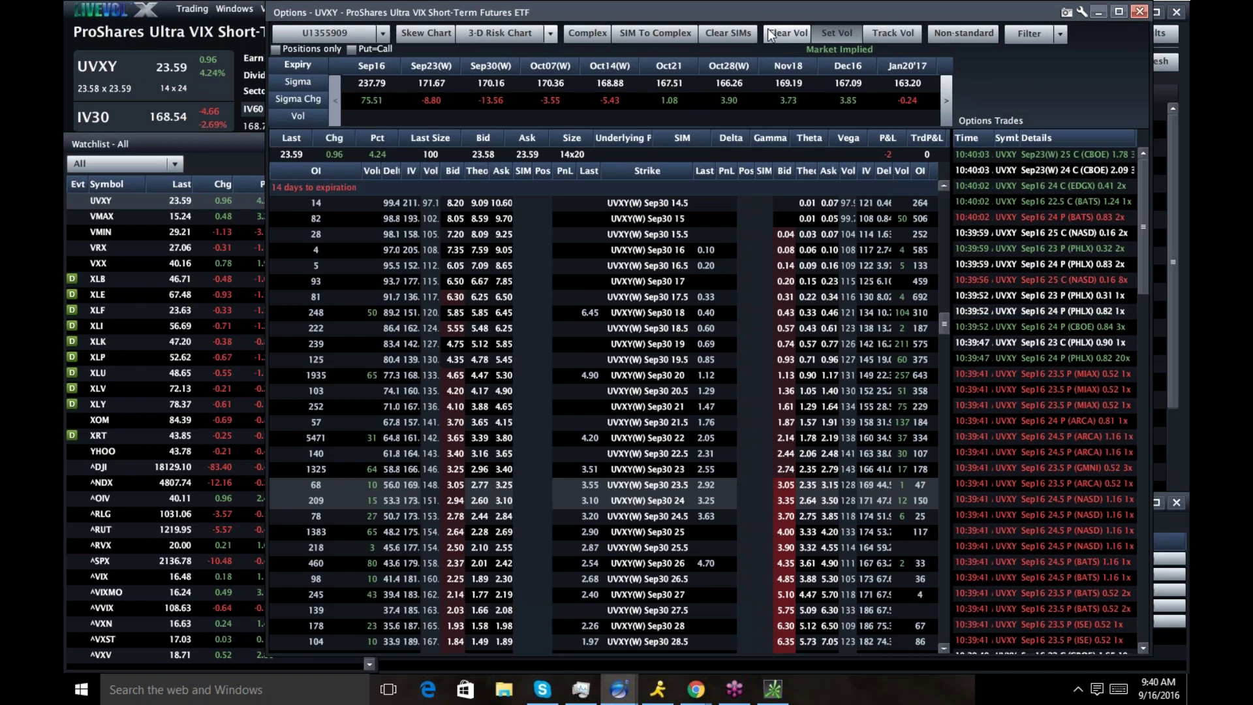
pyautogui.click(849, 27)
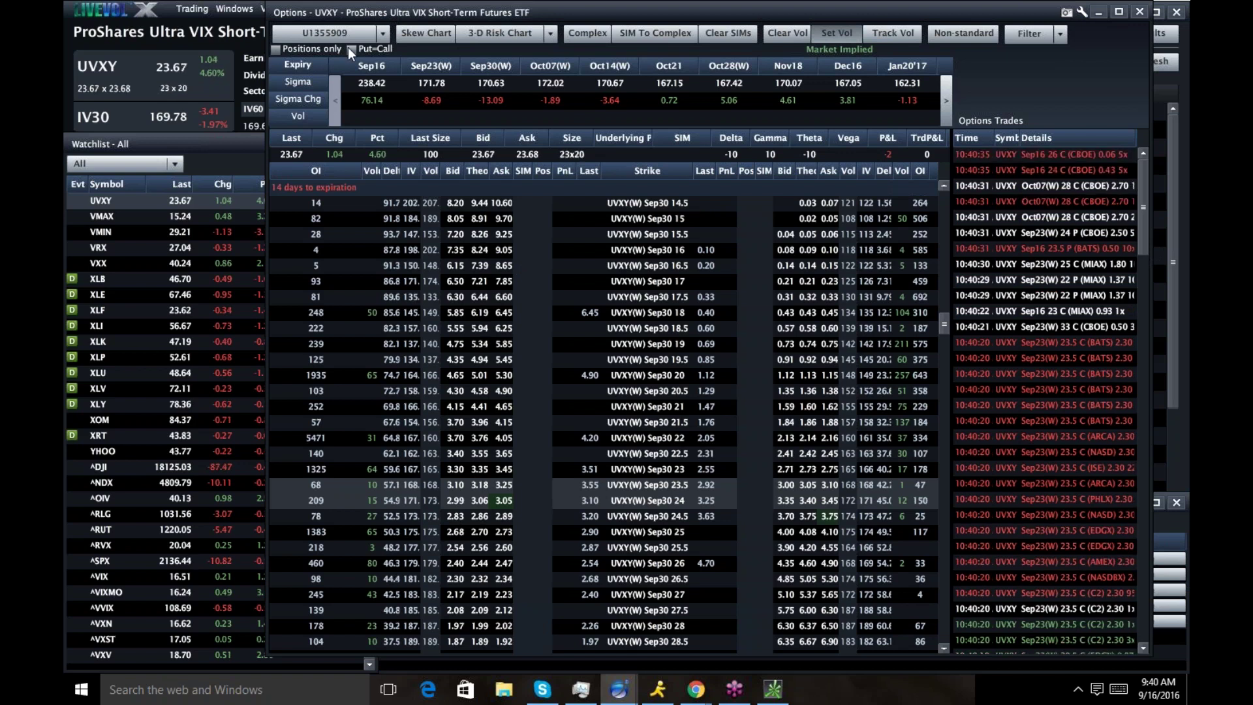
pyautogui.click(212, 7)
pyautogui.click(272, 9)
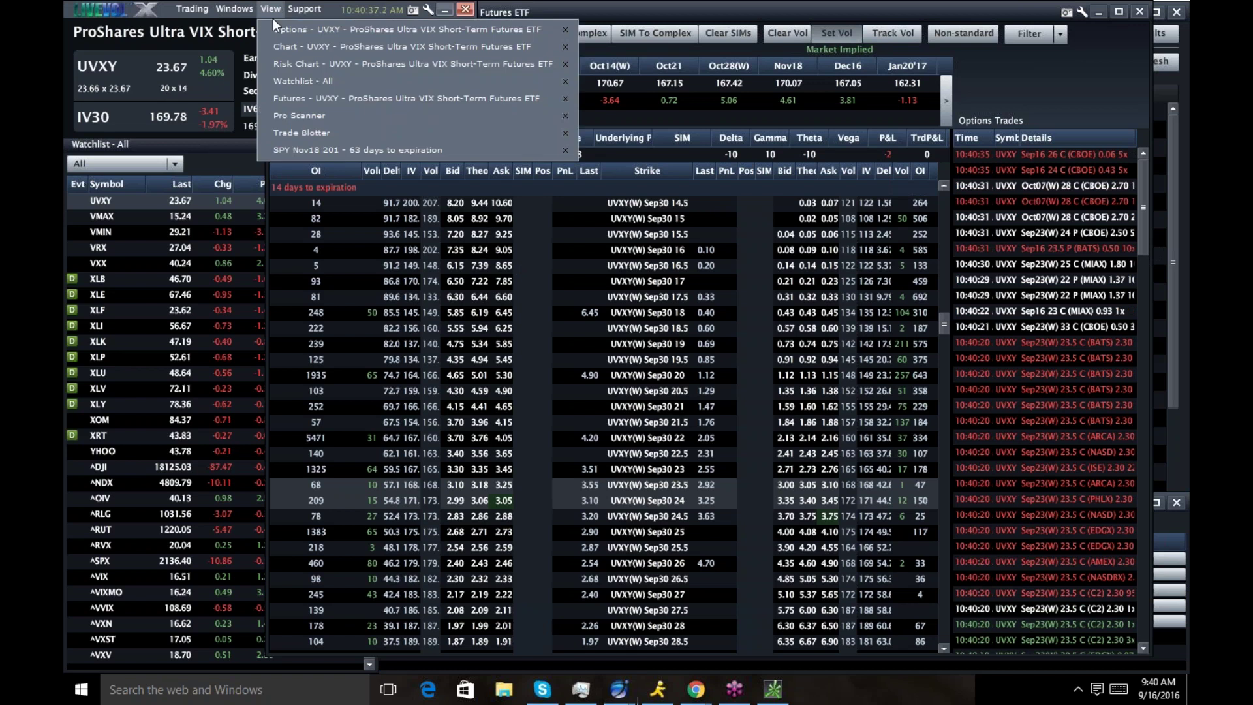
pyautogui.click(278, 44)
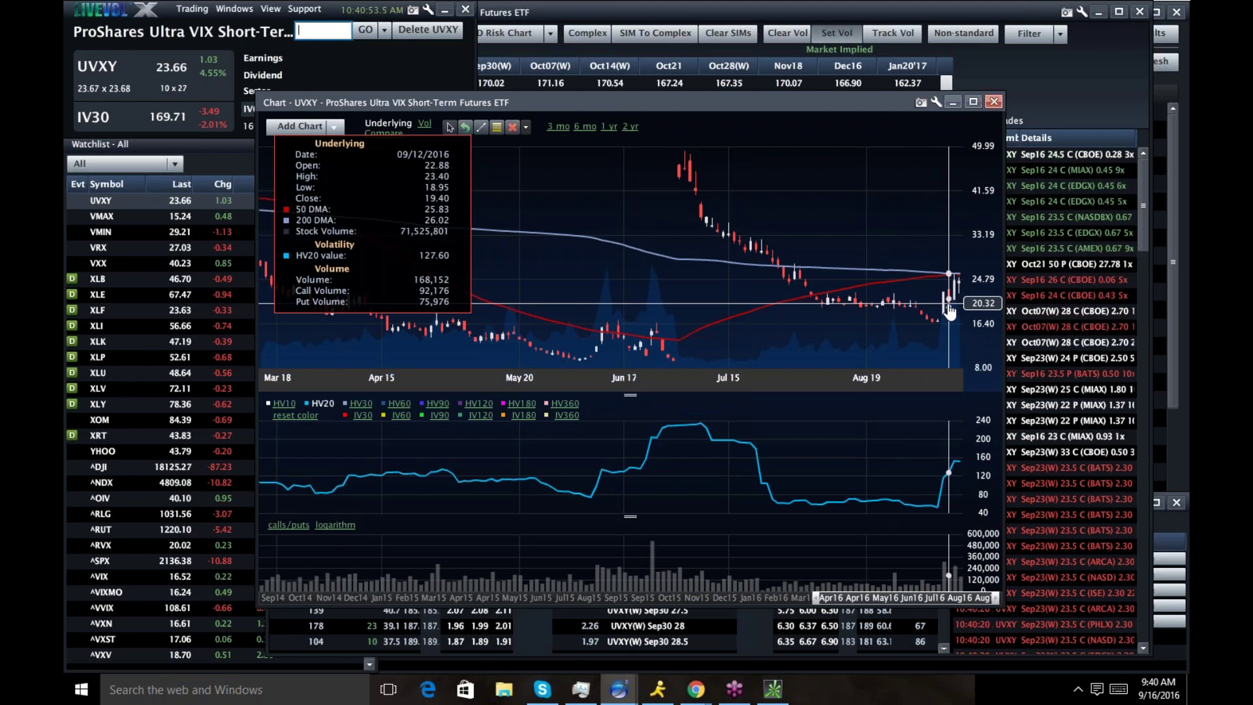
pyautogui.click(990, 103)
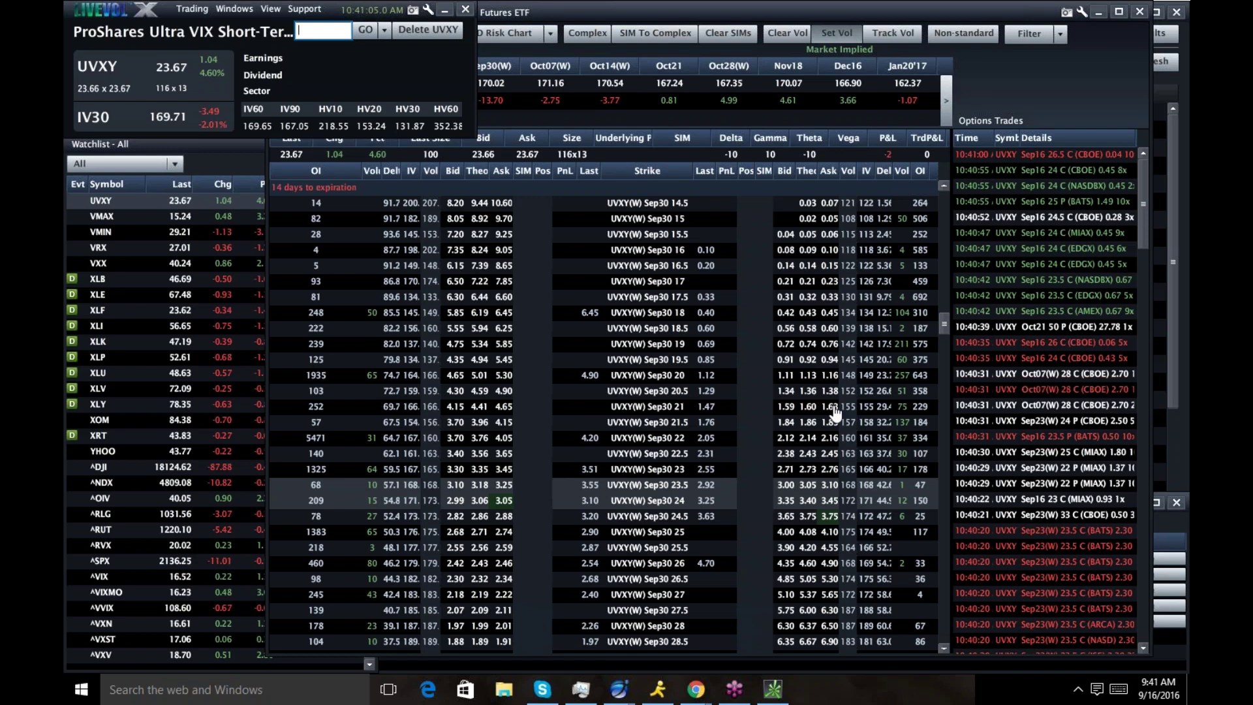
pyautogui.click(833, 409)
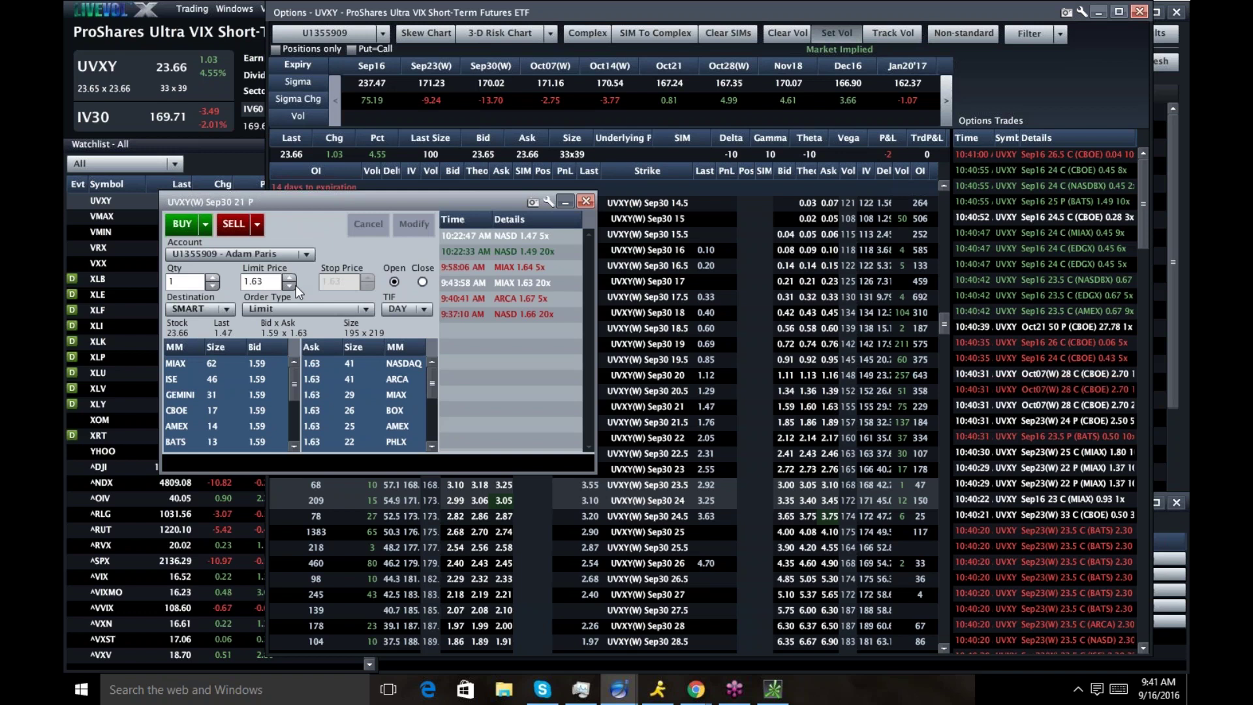
# Send a buy order for 5 UVXY Sep30 21 puts at a 1.61 limit
pyautogui.click(291, 286)
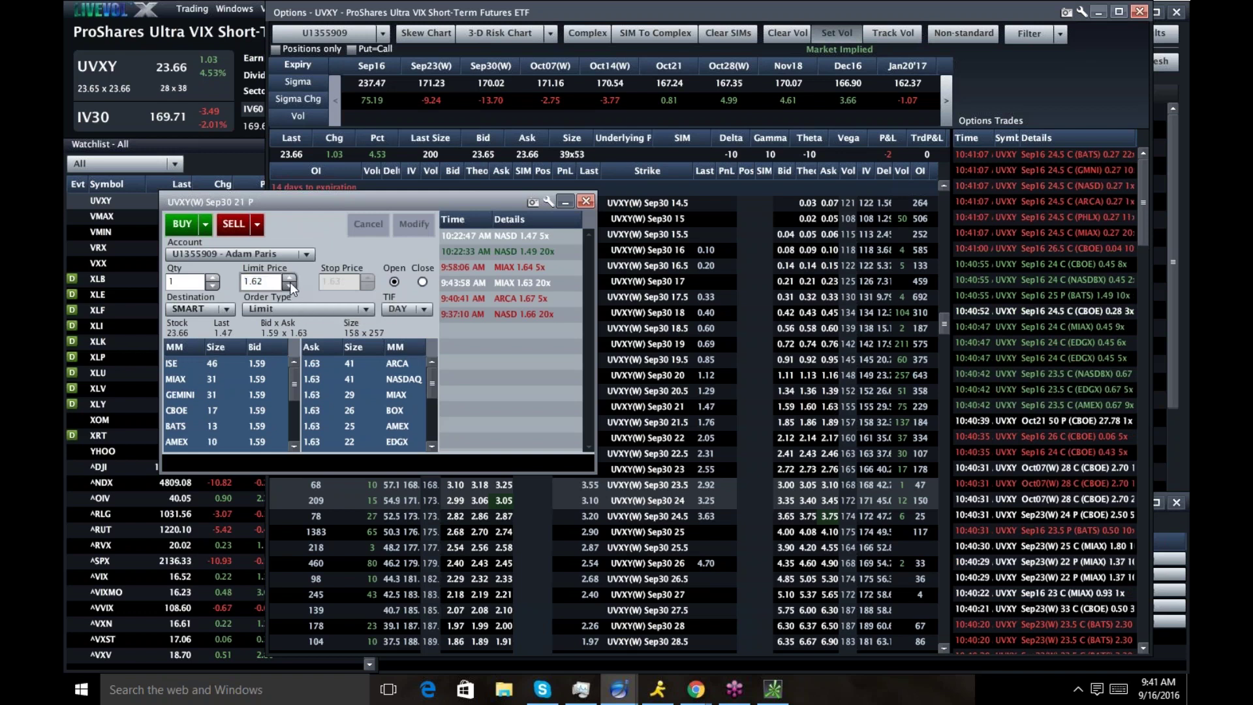
pyautogui.click(213, 277)
pyautogui.click(212, 277)
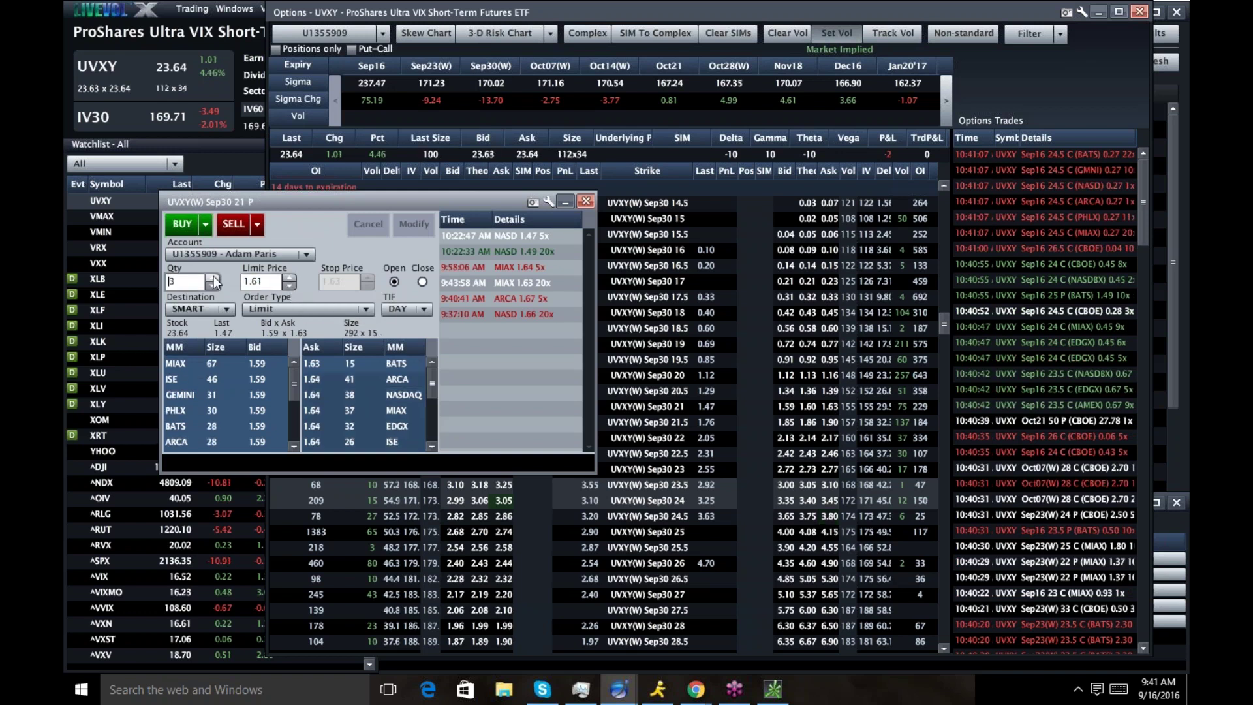
pyautogui.click(173, 222)
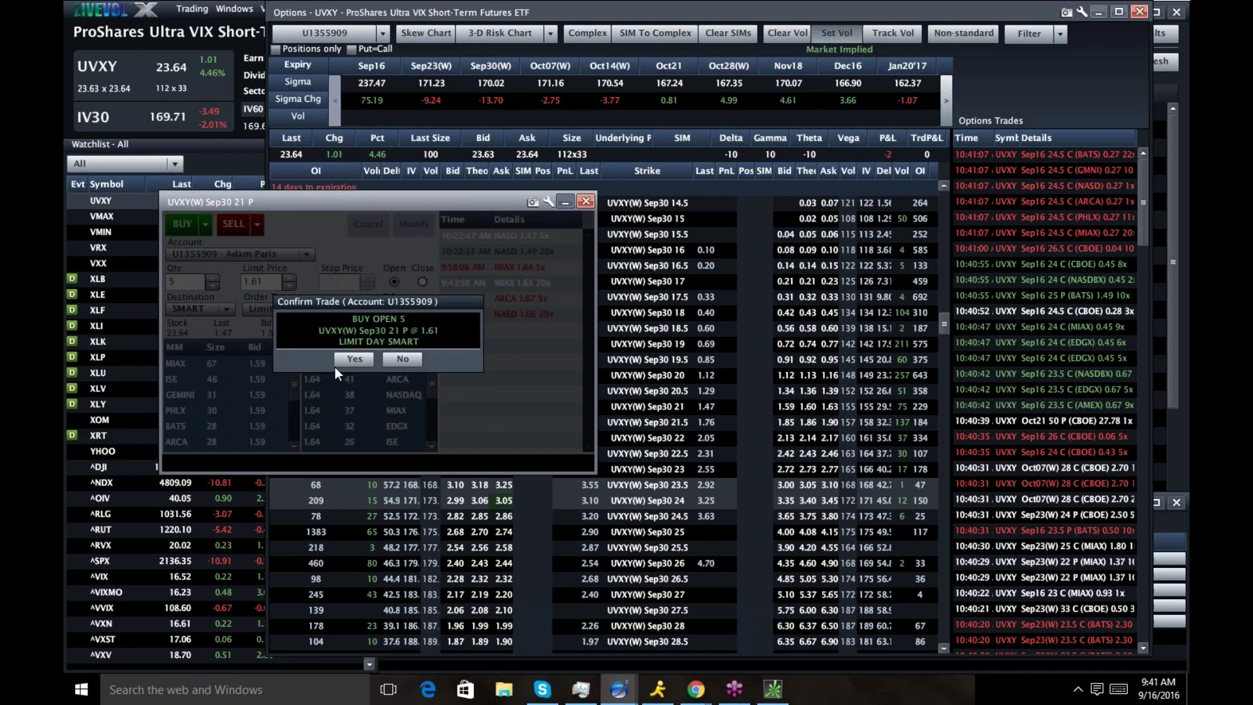
pyautogui.click(352, 358)
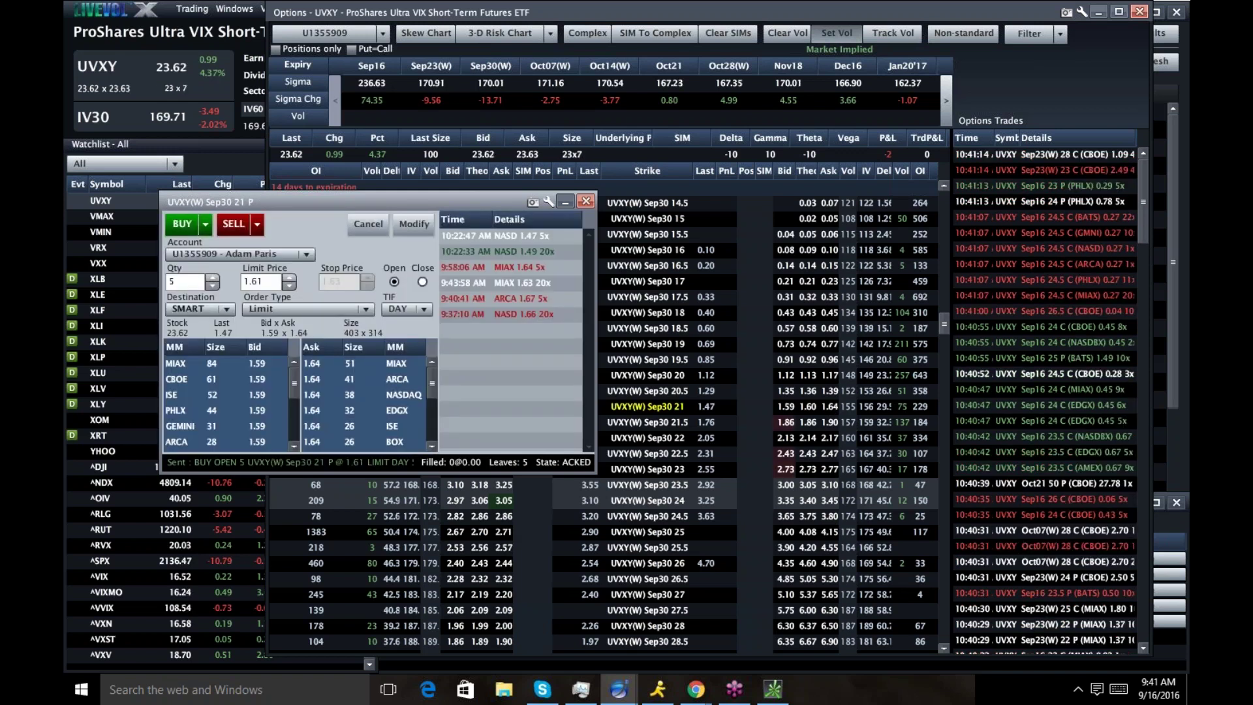
# Raise the working order's limit to 1.63, then send an update at 1.65
pyautogui.click(289, 278)
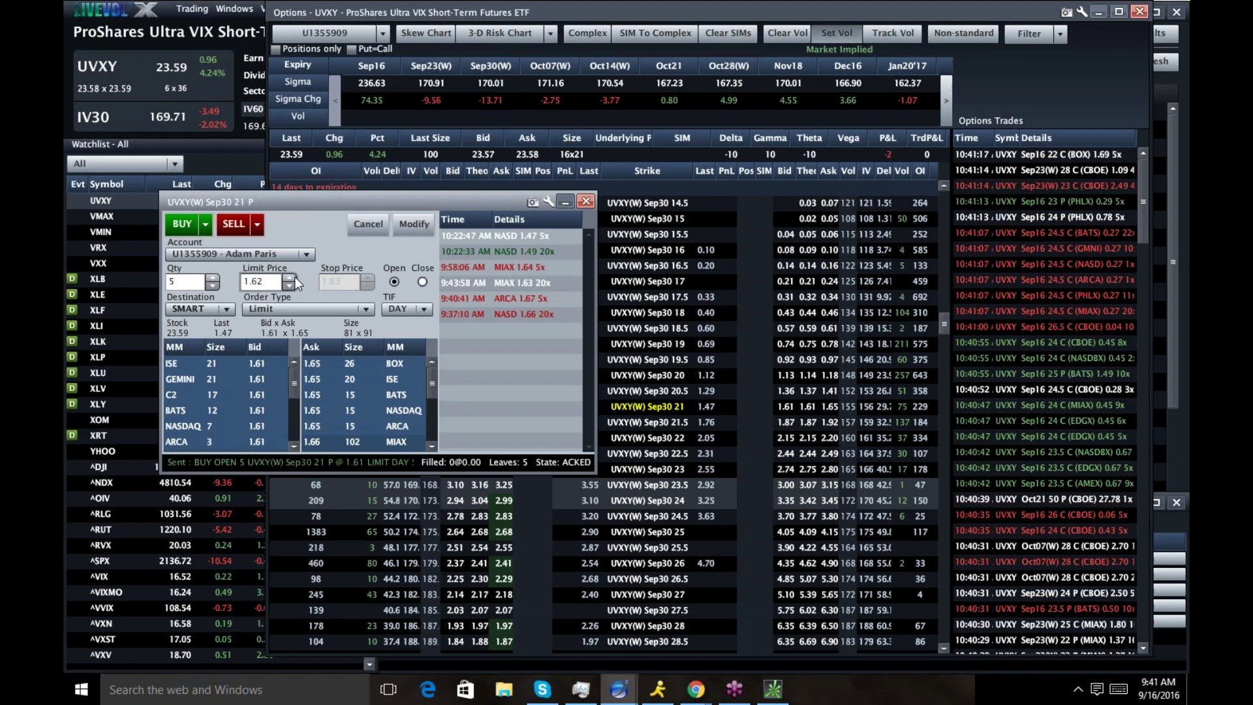
pyautogui.click(413, 224)
pyautogui.click(362, 347)
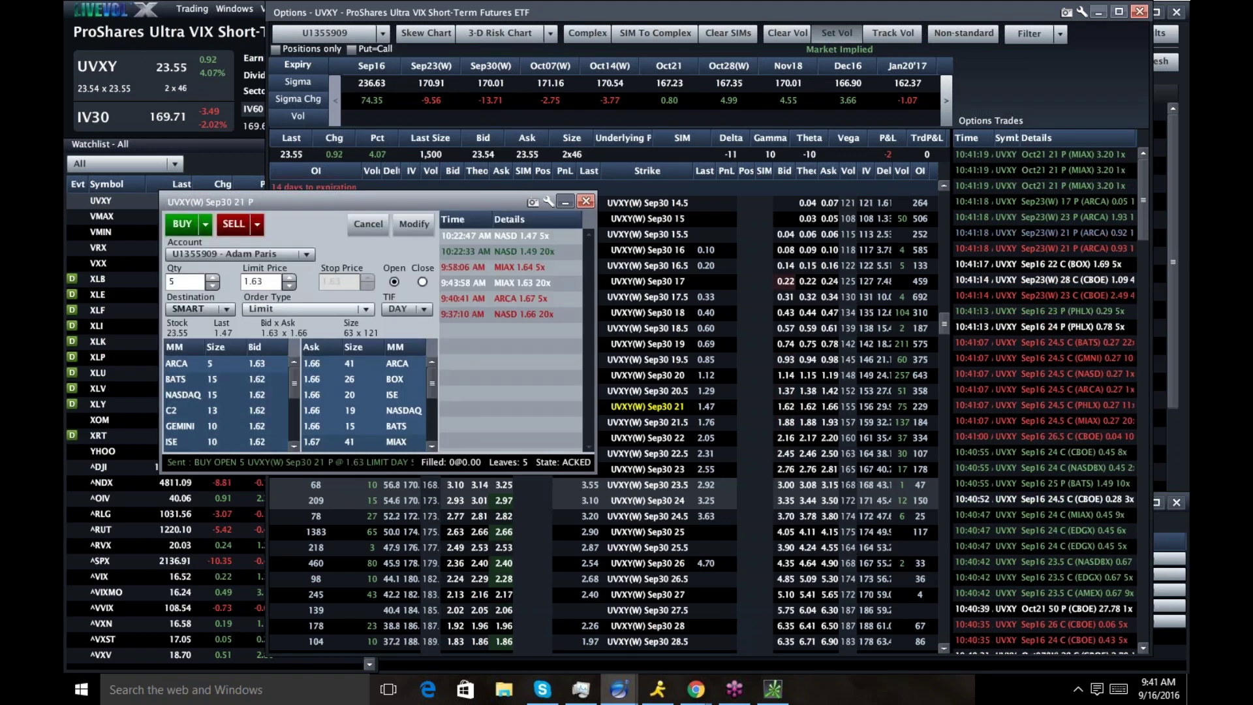
pyautogui.click(289, 277)
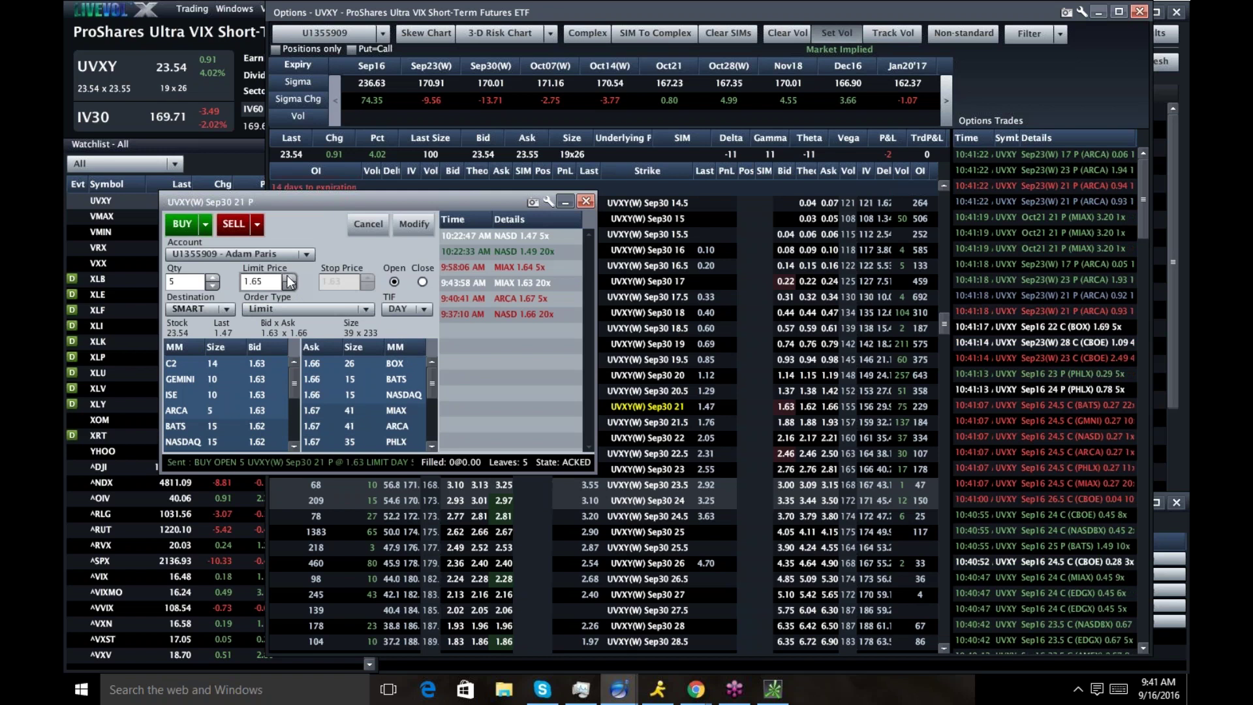
pyautogui.click(414, 223)
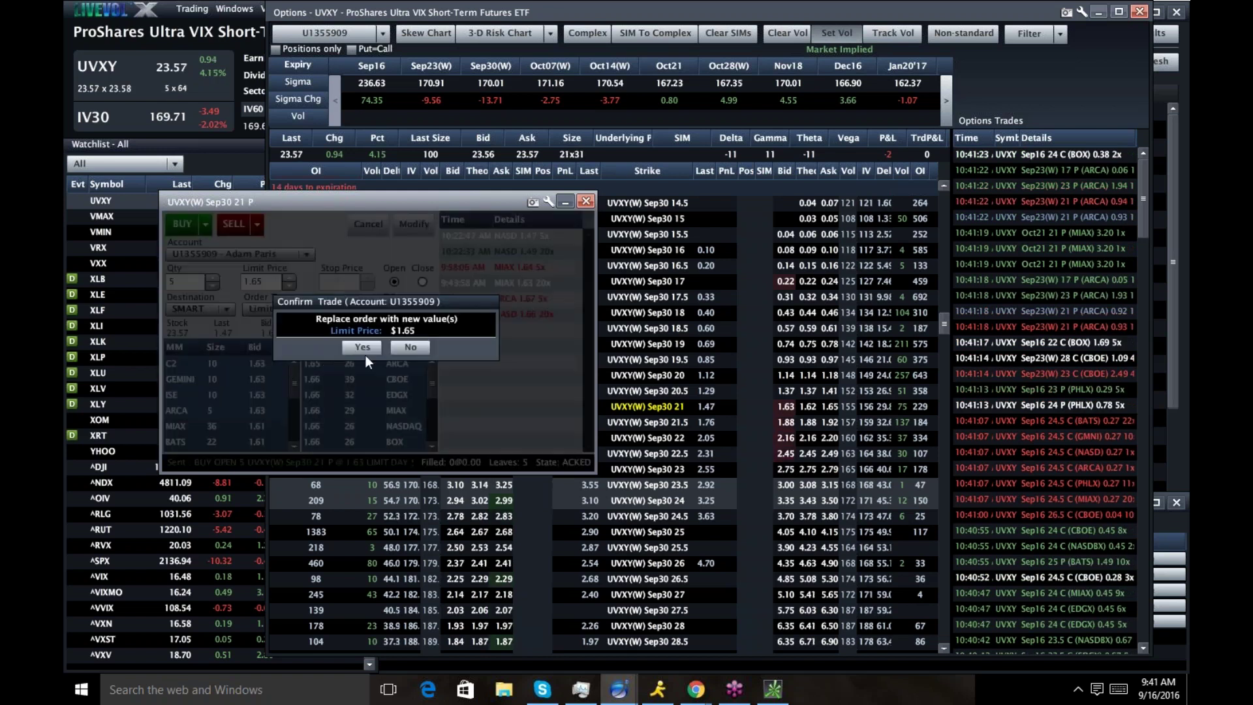
# Confirm the 1.65 replacement, acknowledge the fill at 1.64, and close the order ticket
pyautogui.click(361, 347)
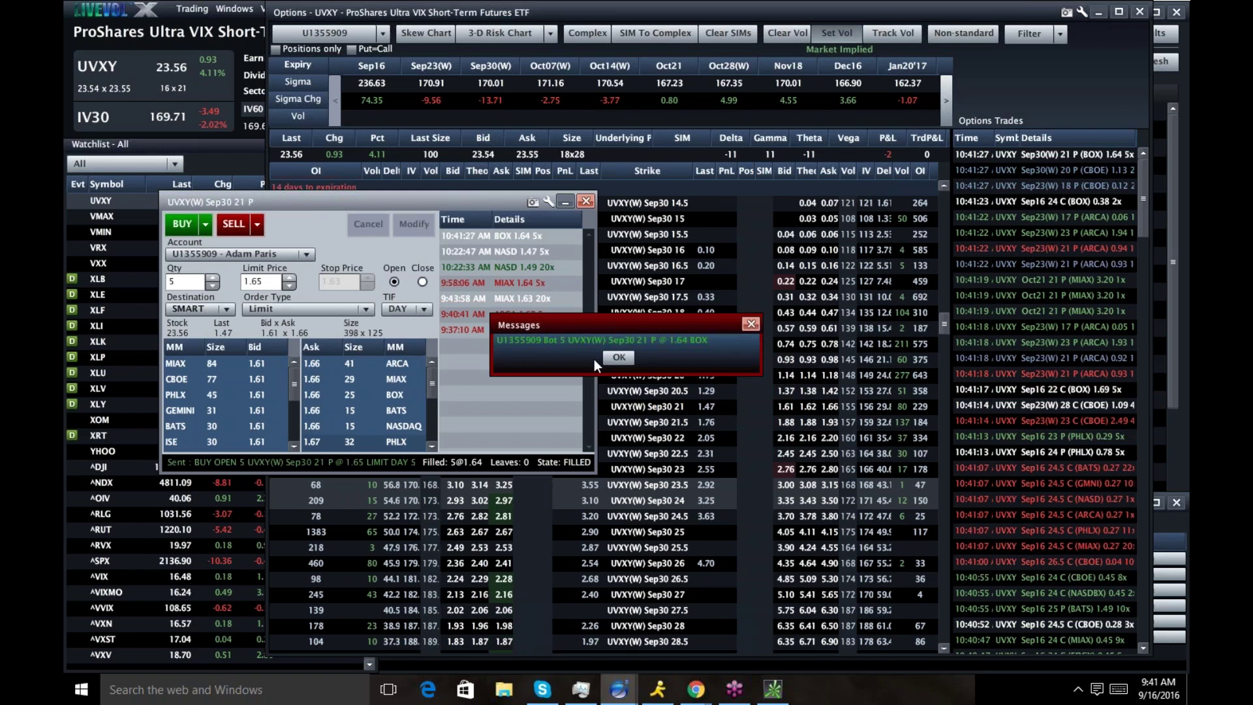
pyautogui.click(616, 357)
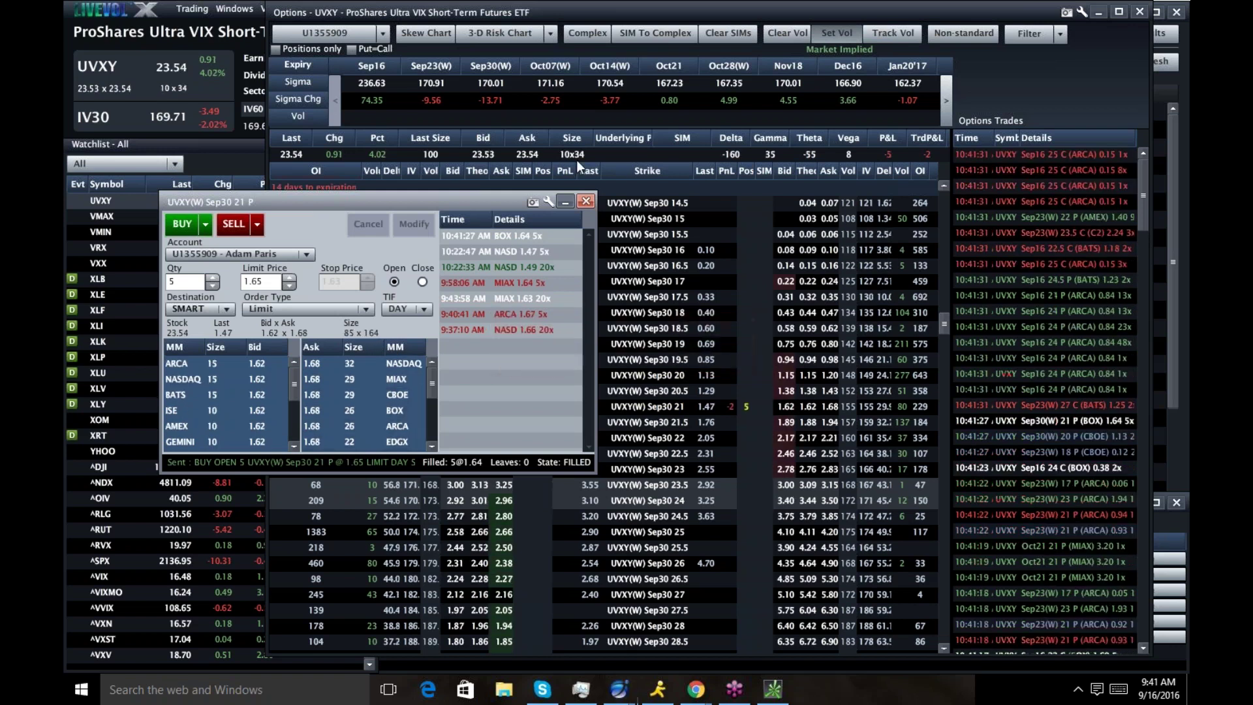
pyautogui.click(586, 201)
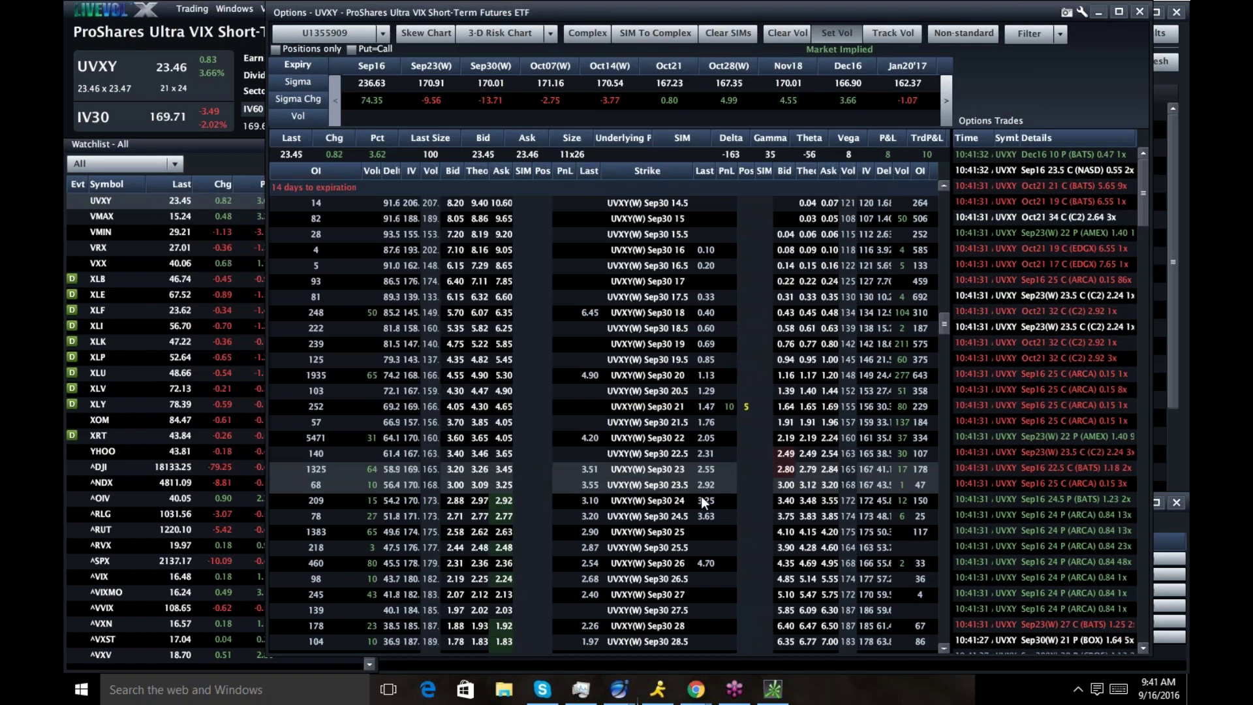